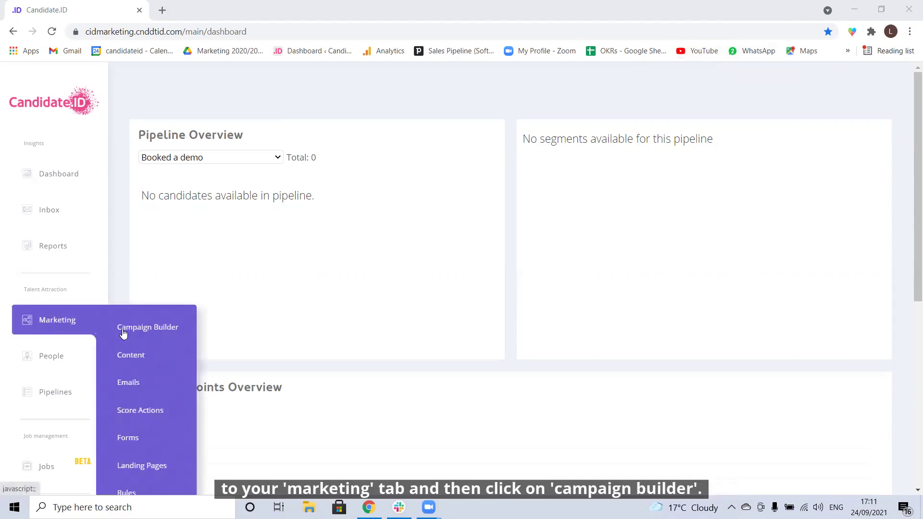
- Go from the Marketing menu to the Campaign Builder's campaigns list
left_click(150, 327)
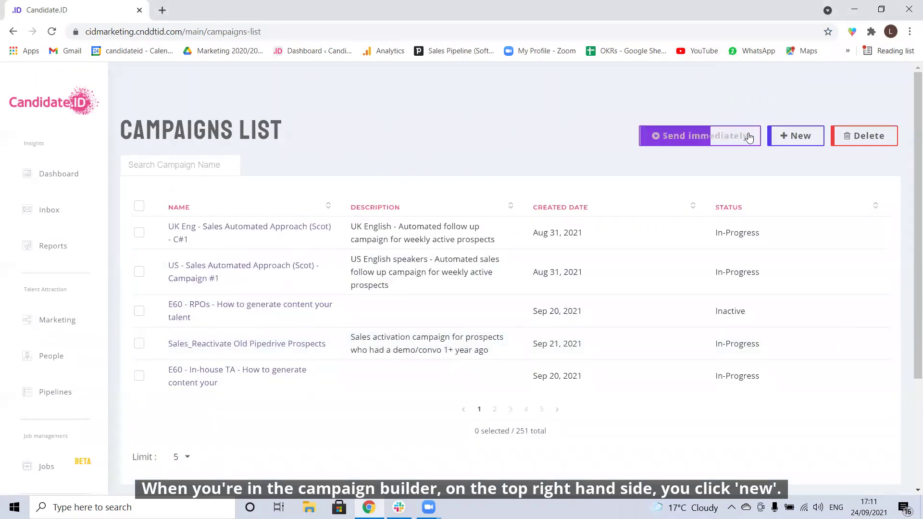
- Start a new campaign using the 'SMS Campaign' name suggestion and description 'SMS Campaign 1'
left_click(799, 137)
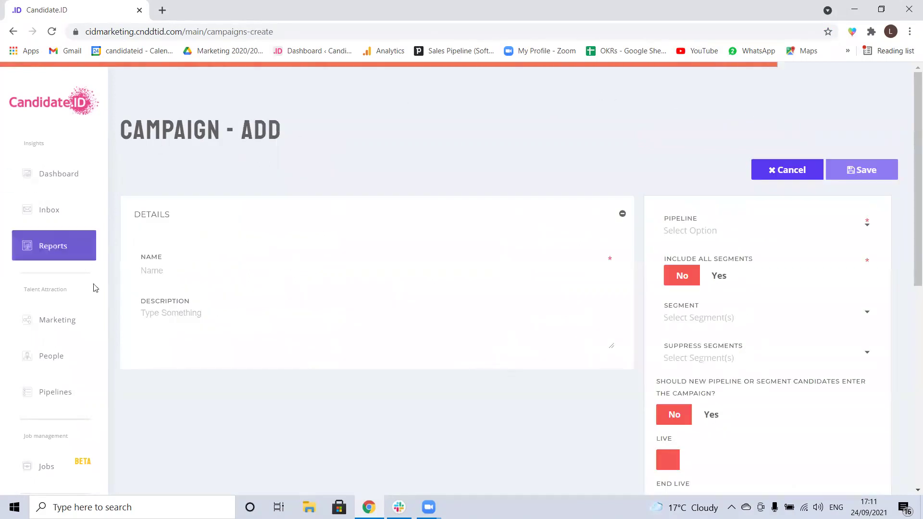
left_click(158, 270)
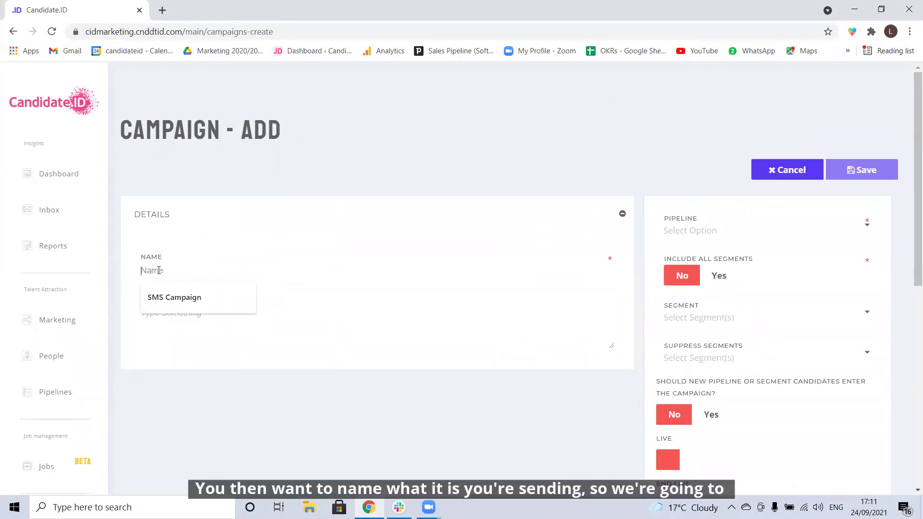
left_click(164, 300)
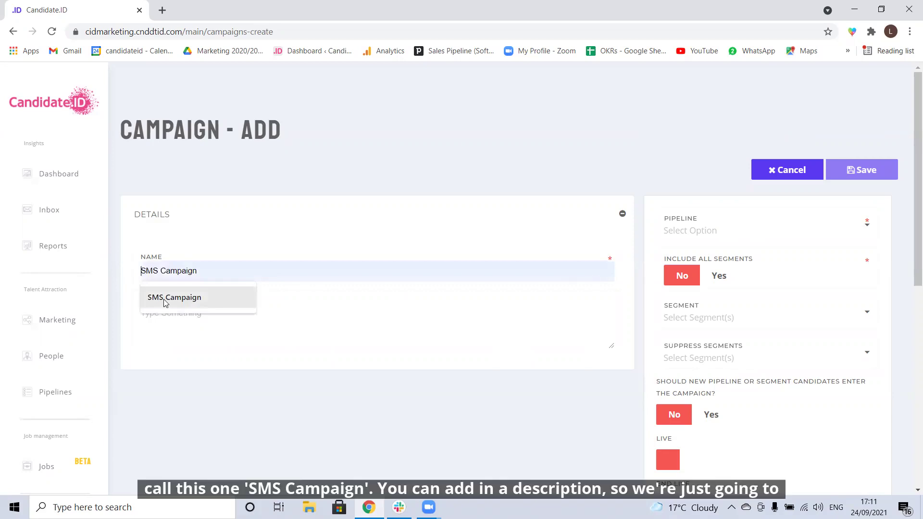
left_click(165, 299)
left_click(165, 314)
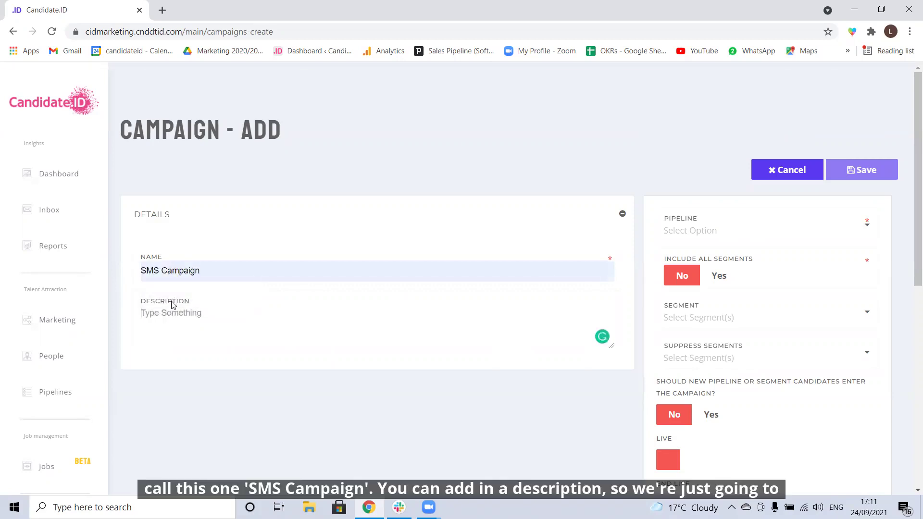
type("SMS C")
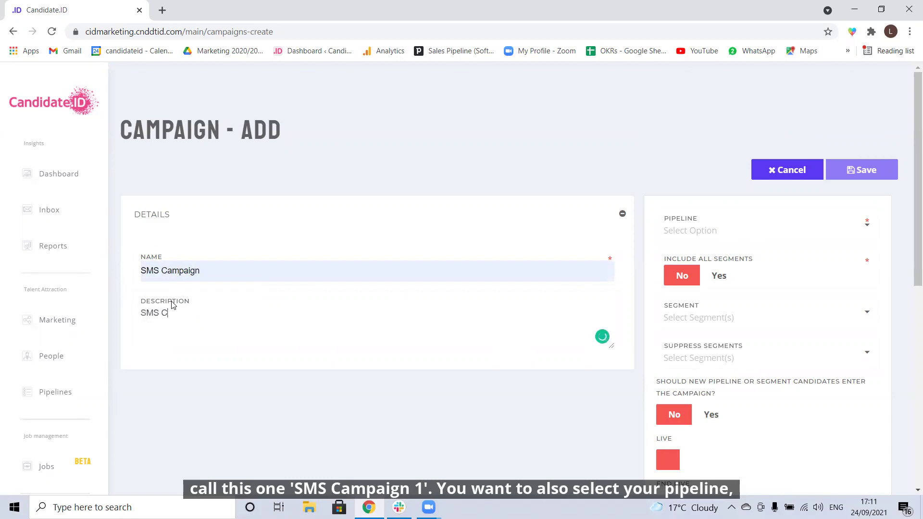
type("ampaign 1")
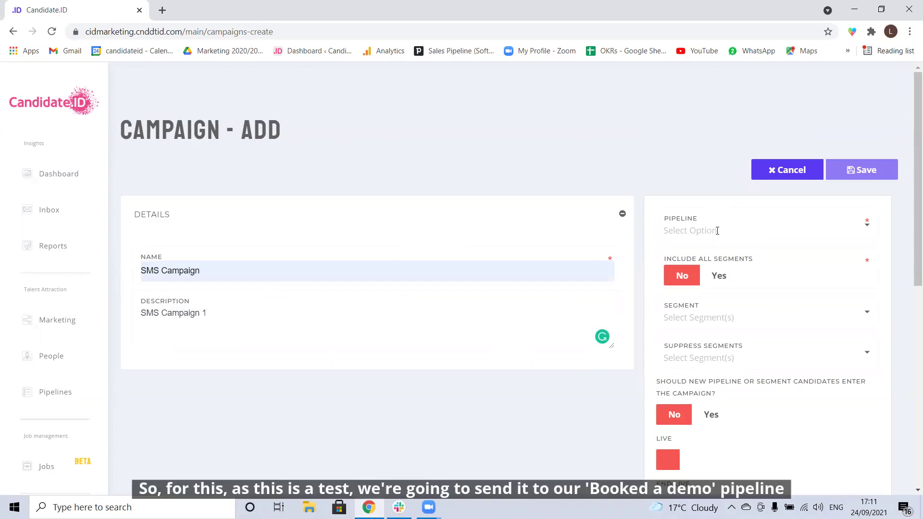
- Target the 'Booked a demo' pipeline and set Include All Segments to Yes
left_click(717, 231)
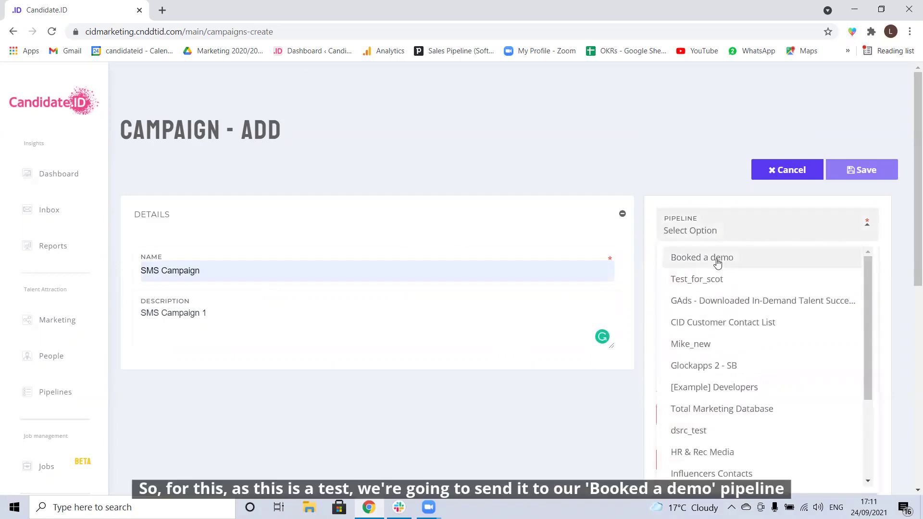
left_click(717, 260)
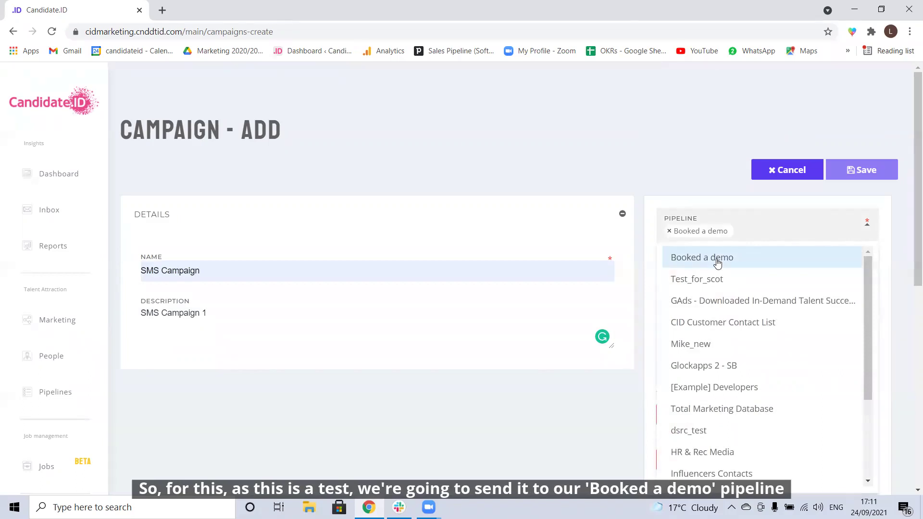
left_click(687, 176)
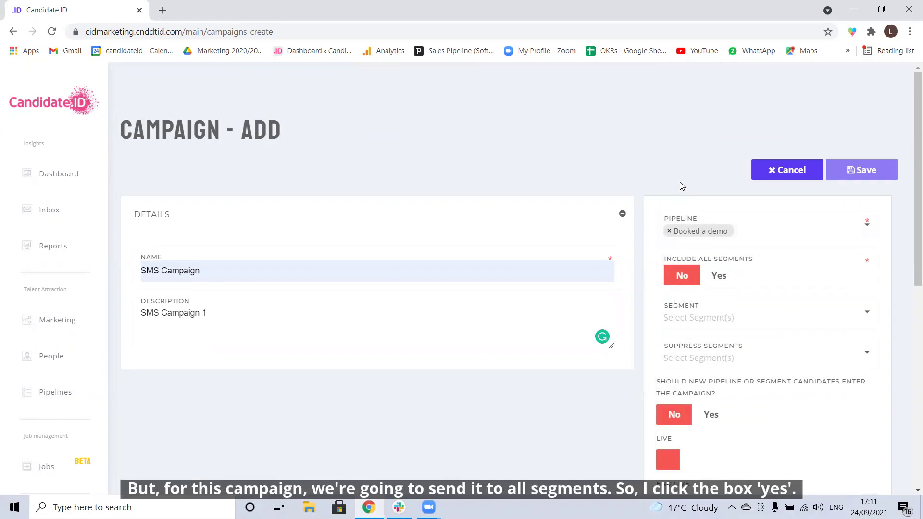
left_click(727, 276)
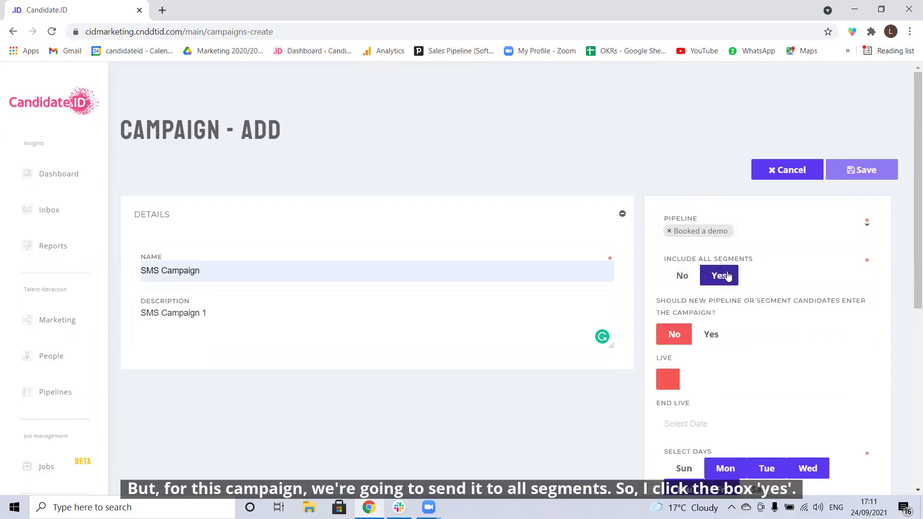
scroll(728, 276, "down", 2)
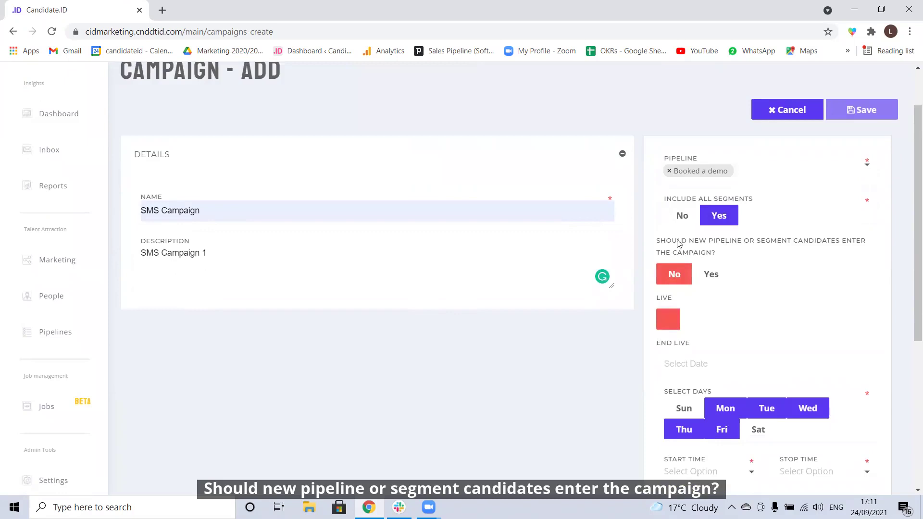
- Allow new pipeline or segment candidates to enter, leaving the Live toggle off
left_click_drag(655, 240, 723, 259)
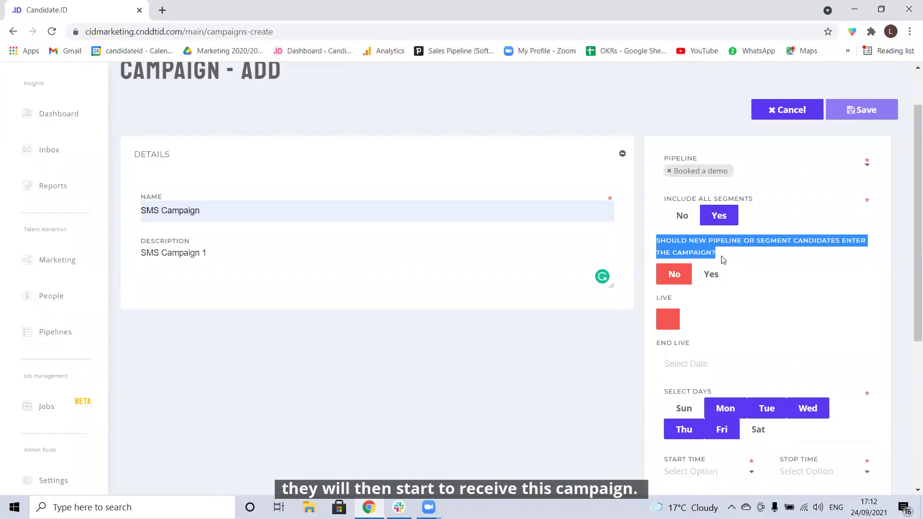
left_click(712, 274)
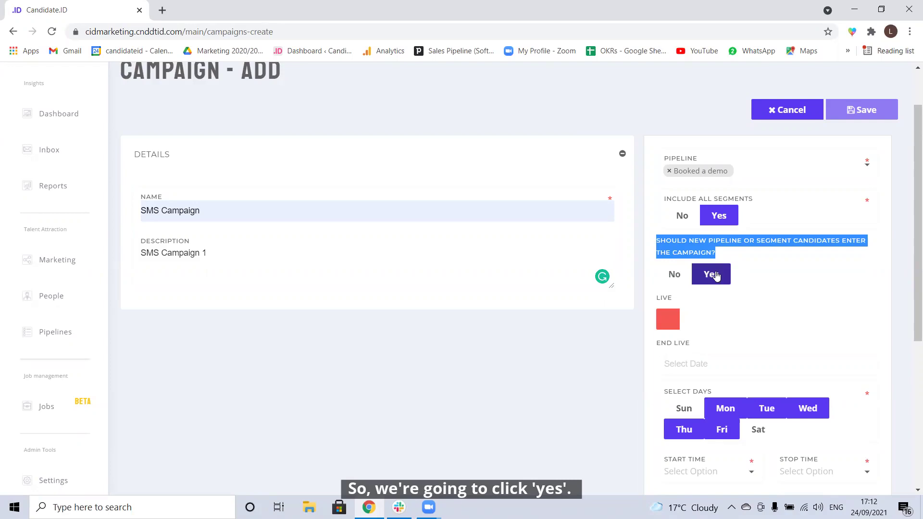
left_click(664, 322)
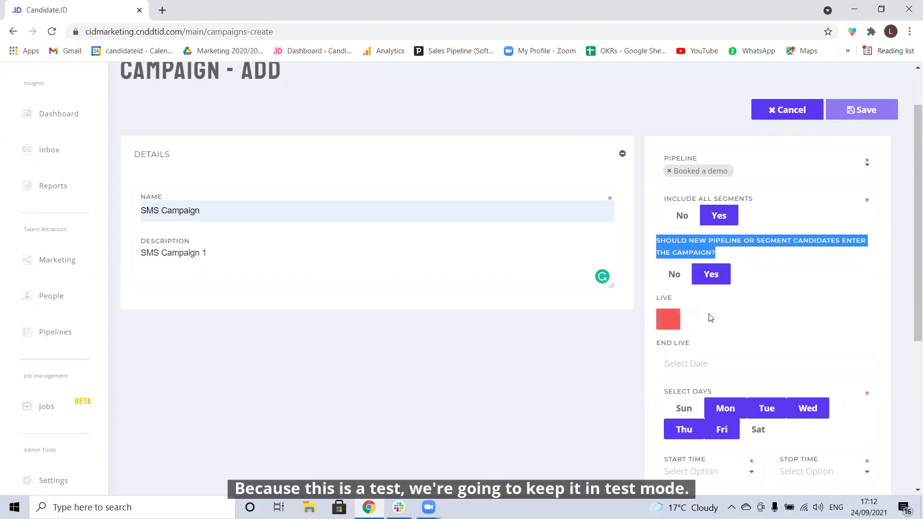
scroll(709, 318, "down", 2)
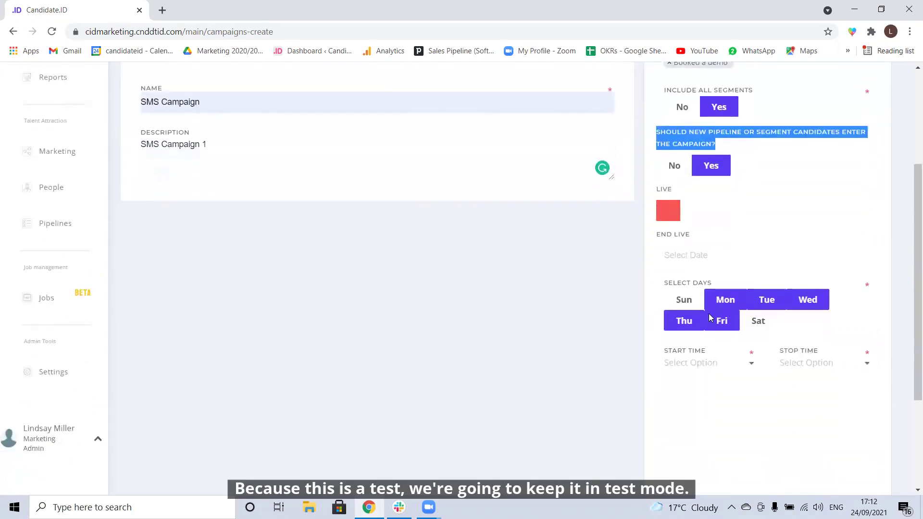
- Set the End Live date to 31 October 2021, keeping Monday–Friday as active days
left_click(692, 244)
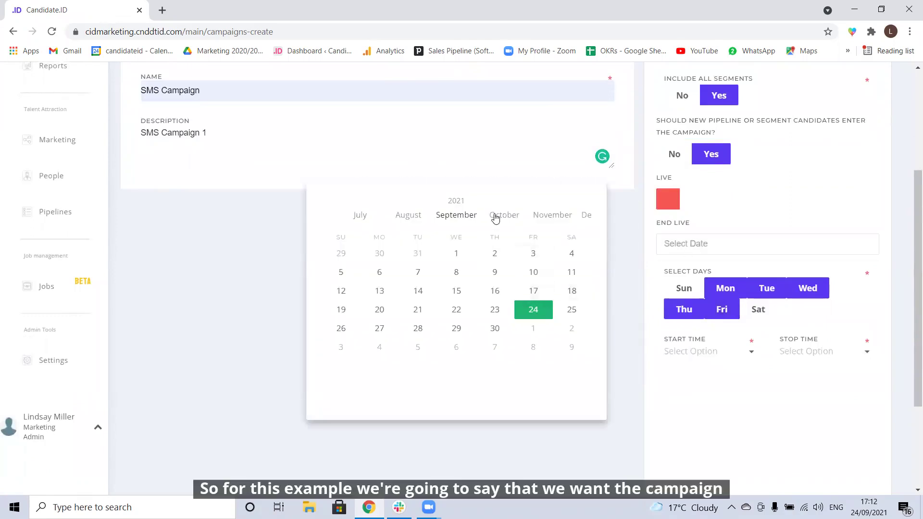
left_click(503, 215)
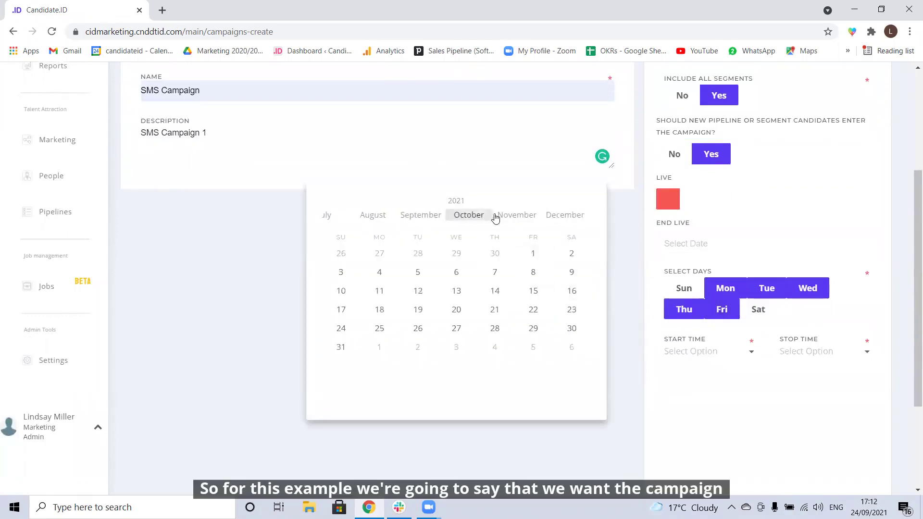
left_click(337, 349)
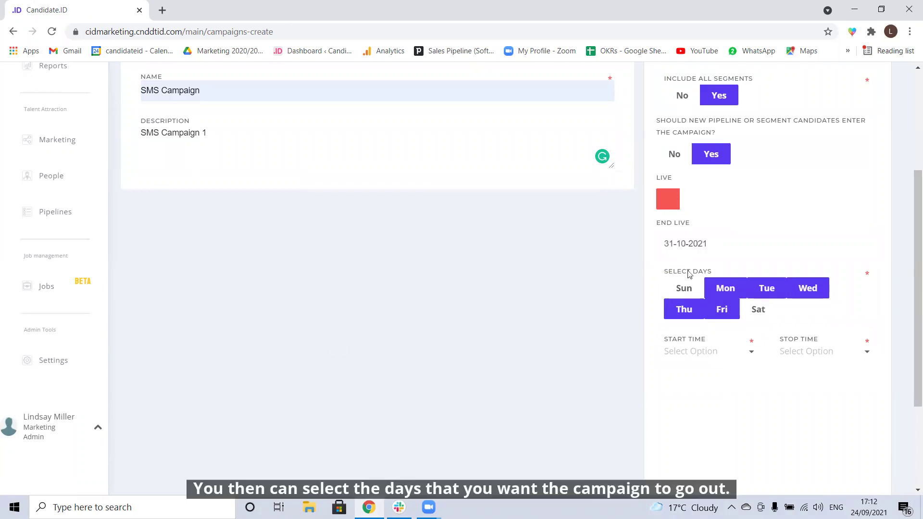
left_click_drag(664, 273, 727, 271)
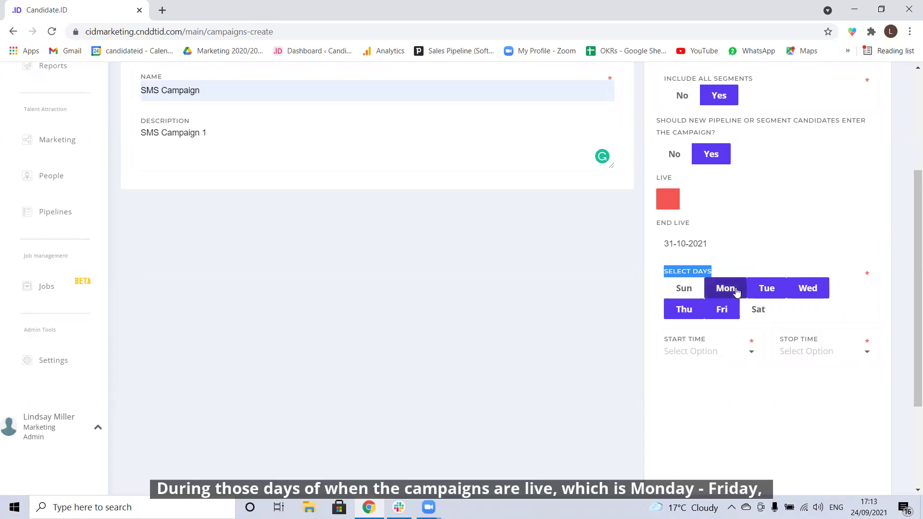
- Set sending hours from 10.00 AM to 11.00 AM and save the campaign
left_click(750, 354)
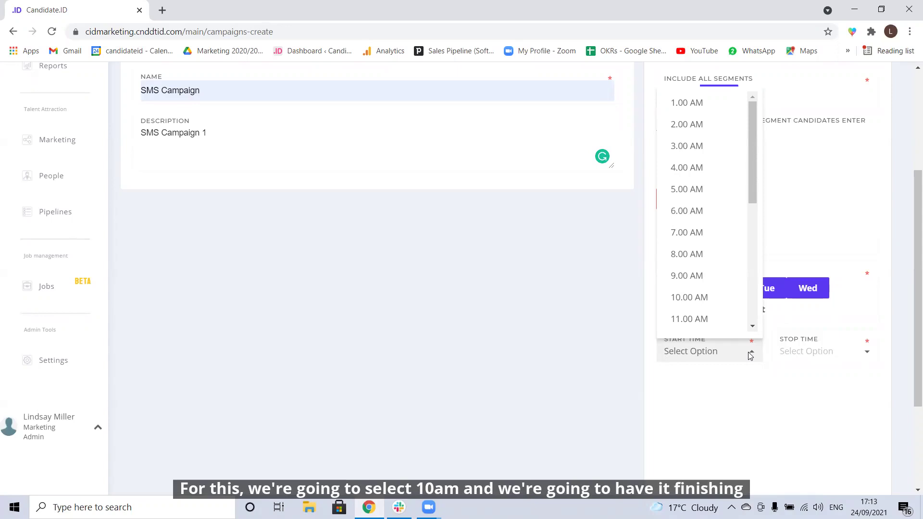
left_click(702, 297)
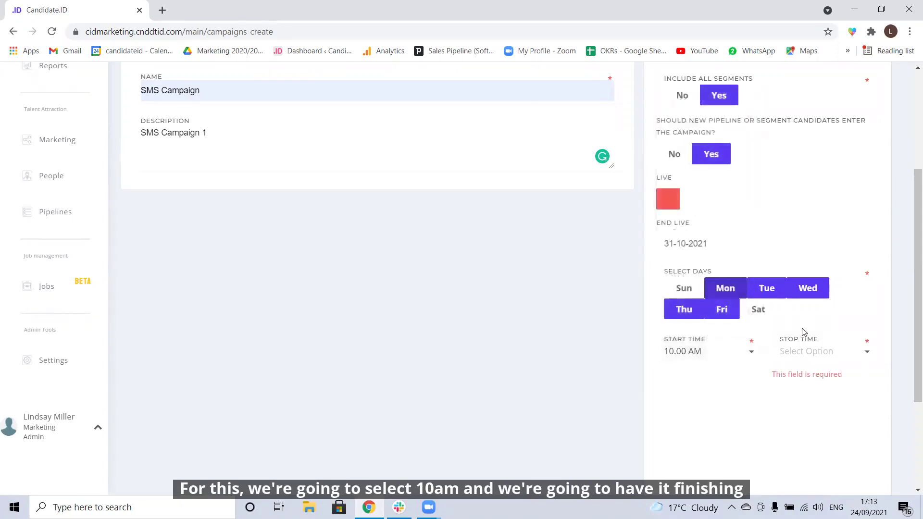
left_click(807, 352)
left_click(806, 320)
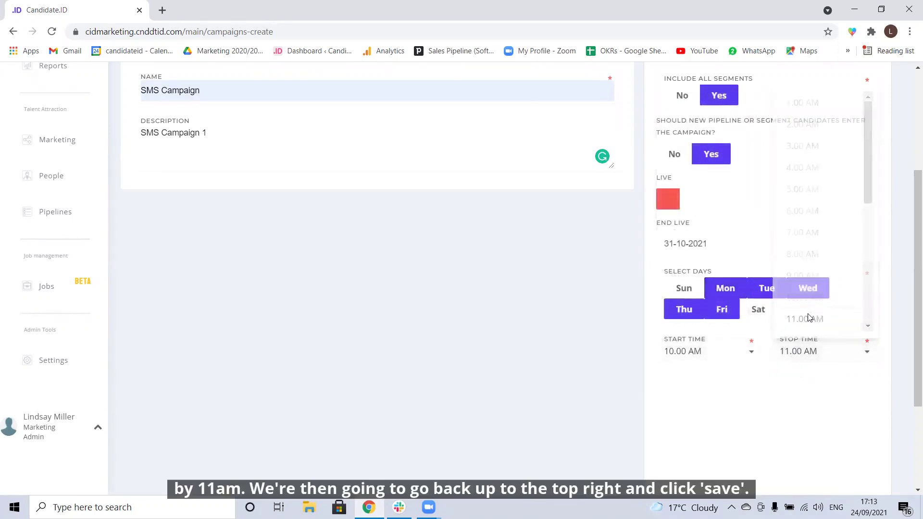
scroll(784, 323, "up", 5)
scroll(783, 322, "up", 5)
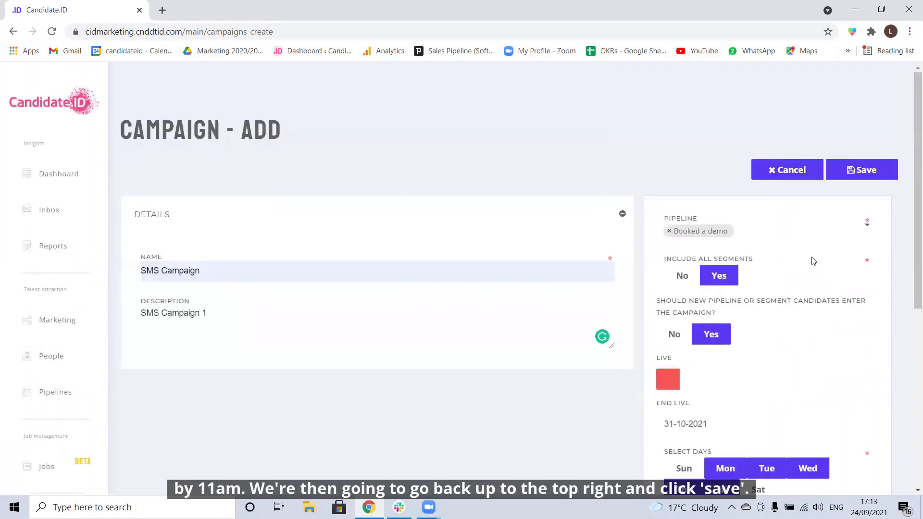
left_click(854, 173)
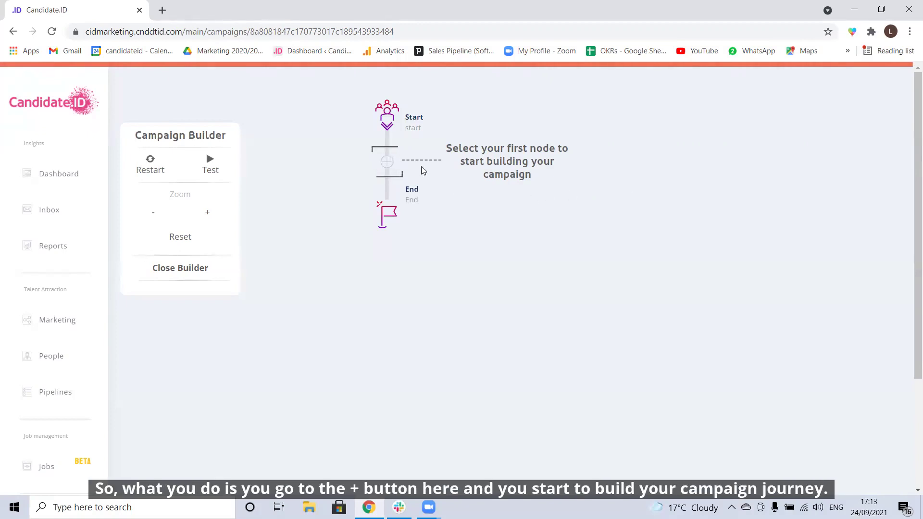
- Add a text-message step named 'Test 1' and write the new-vacancies message
left_click(389, 165)
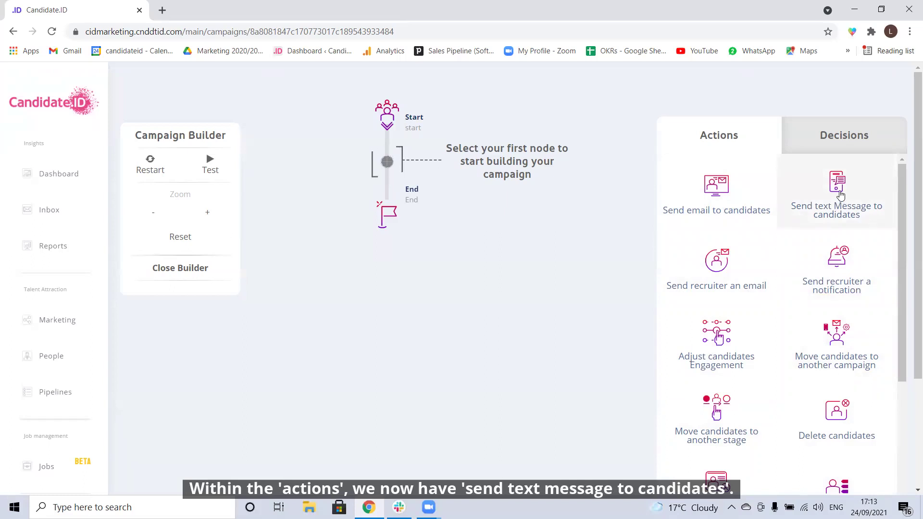
left_click(840, 193)
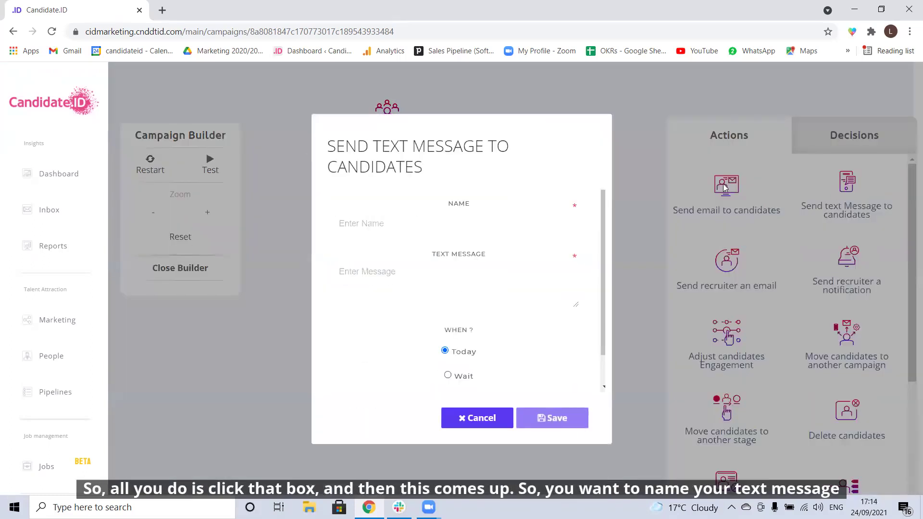
left_click(432, 228)
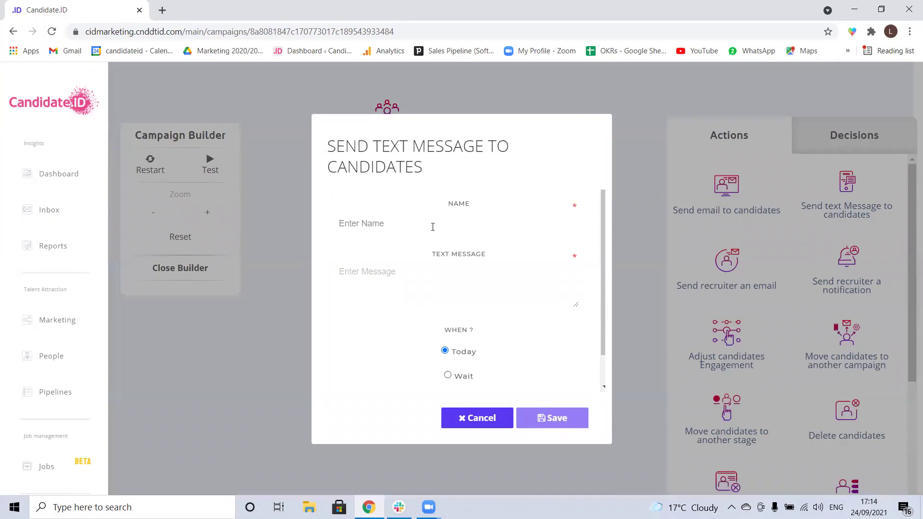
type("Test ")
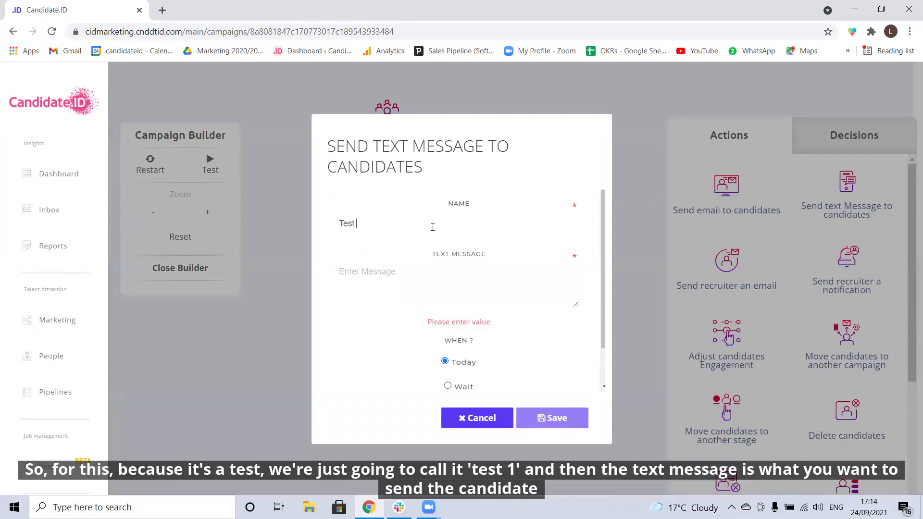
type("1")
left_click(407, 275)
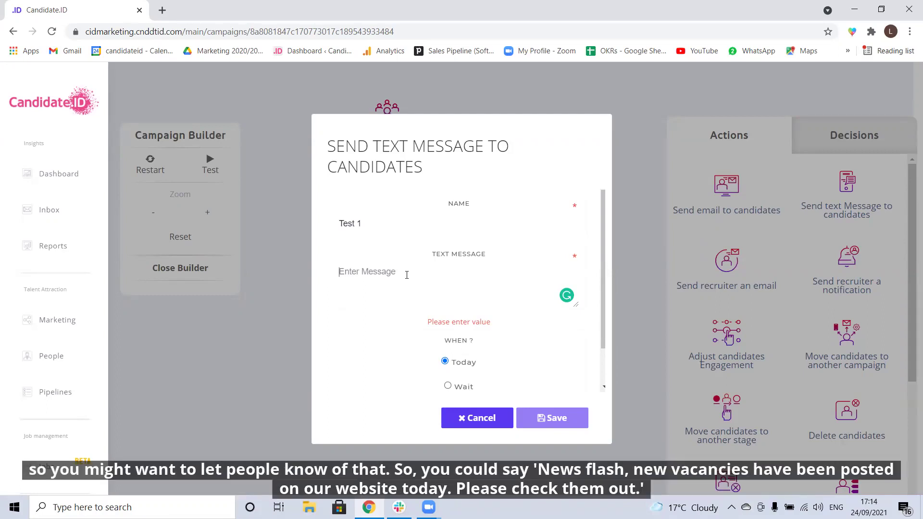
type("New")
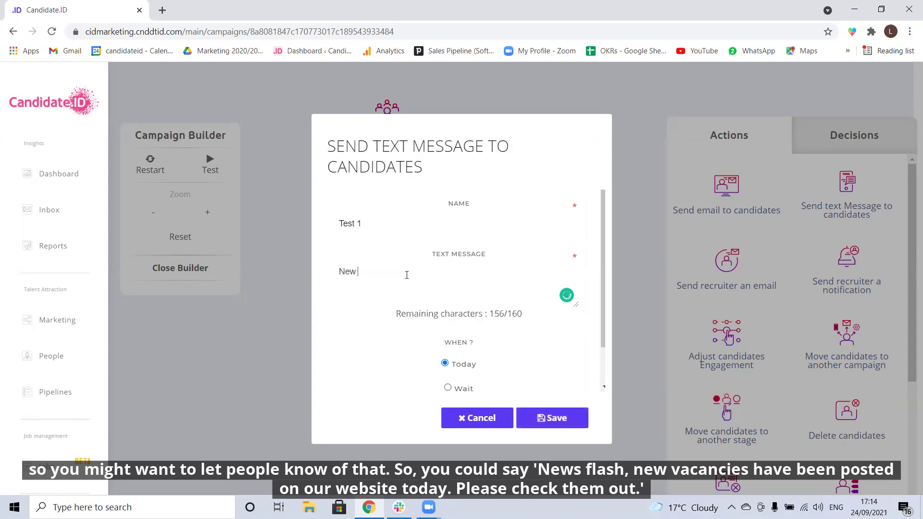
type(" flash - ")
type("New vac")
type("ancies hav")
type("e been poste")
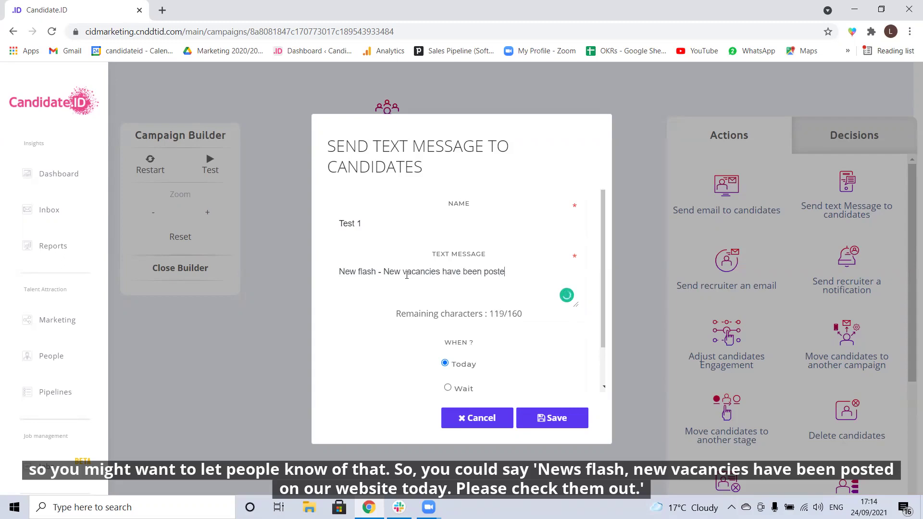
type("d on ")
type("o ou")
type("r website to")
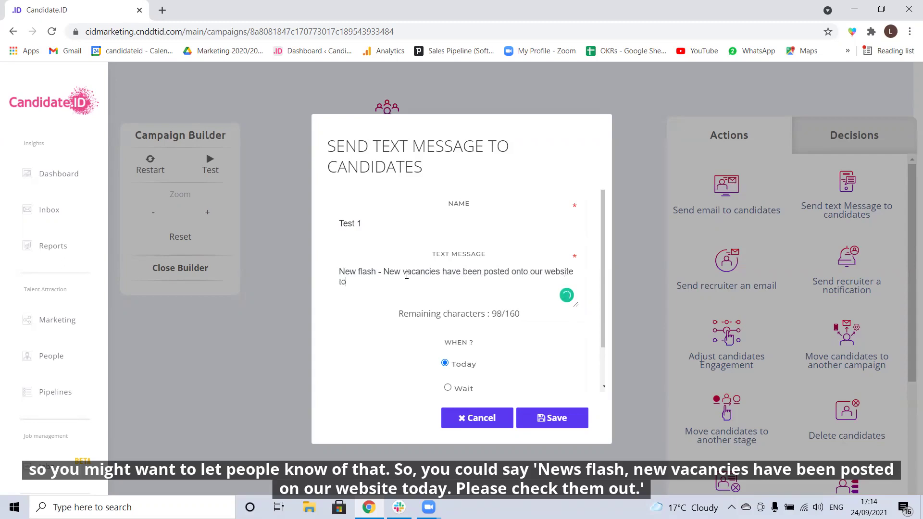
type("day.Chec")
- Fix the message ending, accept Grammarly's 'onto'→'on' fix, and save with Today timing
key("BackSpace")
key("BackSpace")
key("BackSpace")
key("BackSpace")
type("P")
key("BackSpace")
type("Please check t")
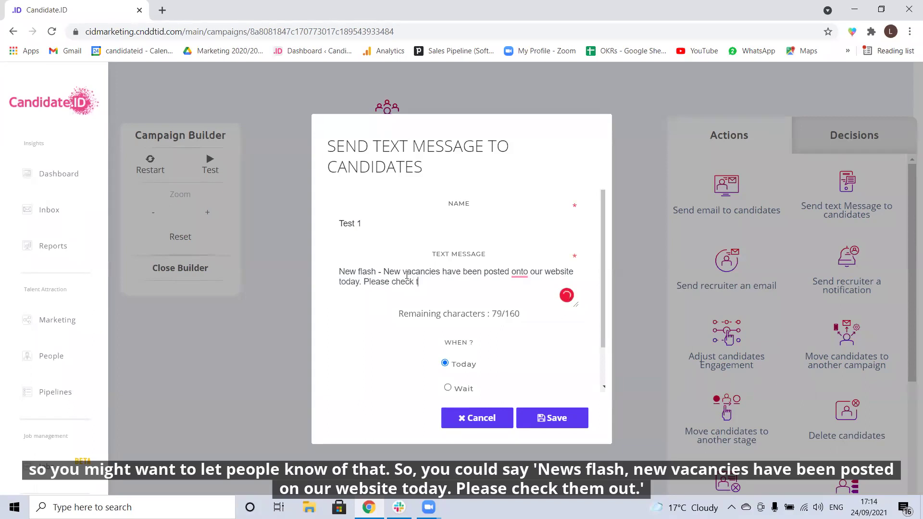
type("hem out.")
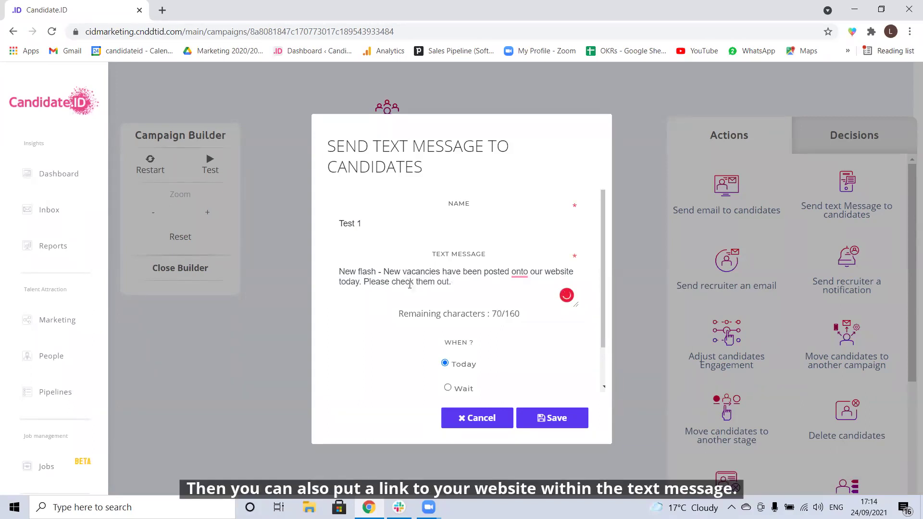
left_click(521, 272)
left_click(520, 297)
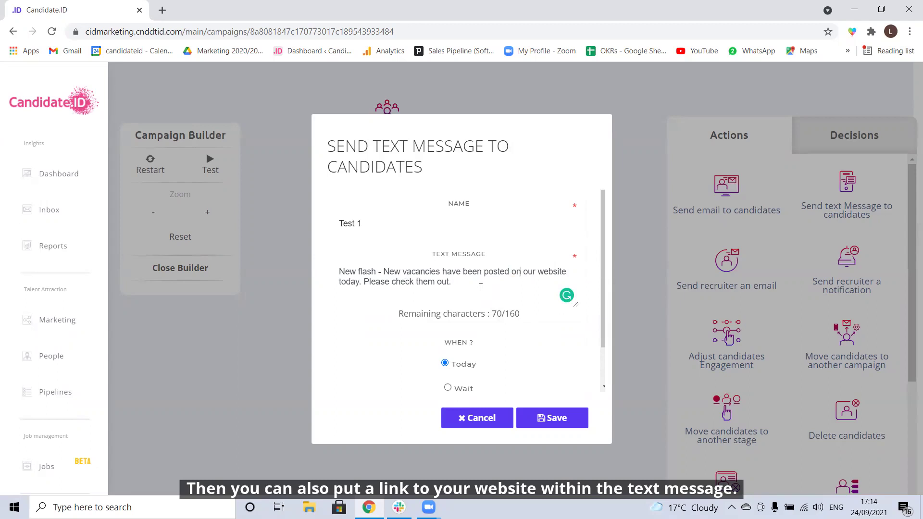
scroll(481, 328, "down", 1)
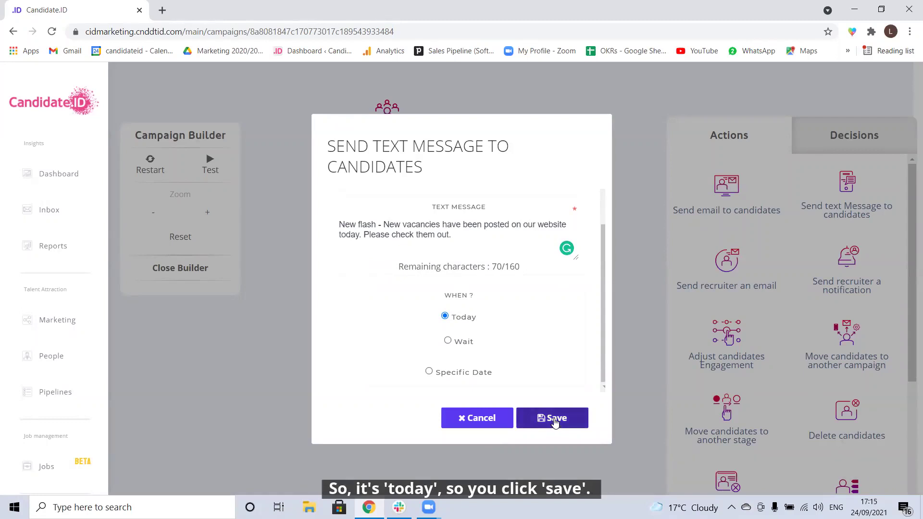
left_click(555, 419)
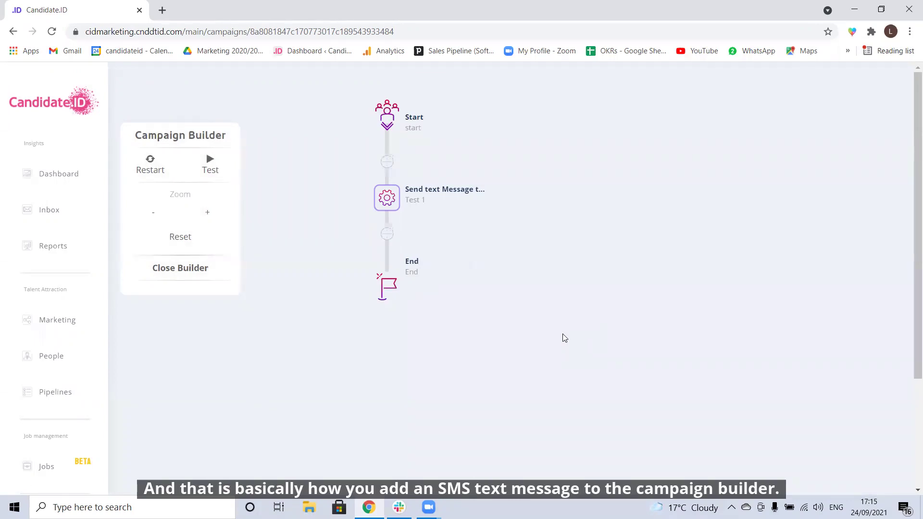
- Add an email step sending 'E36 Employer Brand' after a 7-day wait and save it
left_click(387, 233)
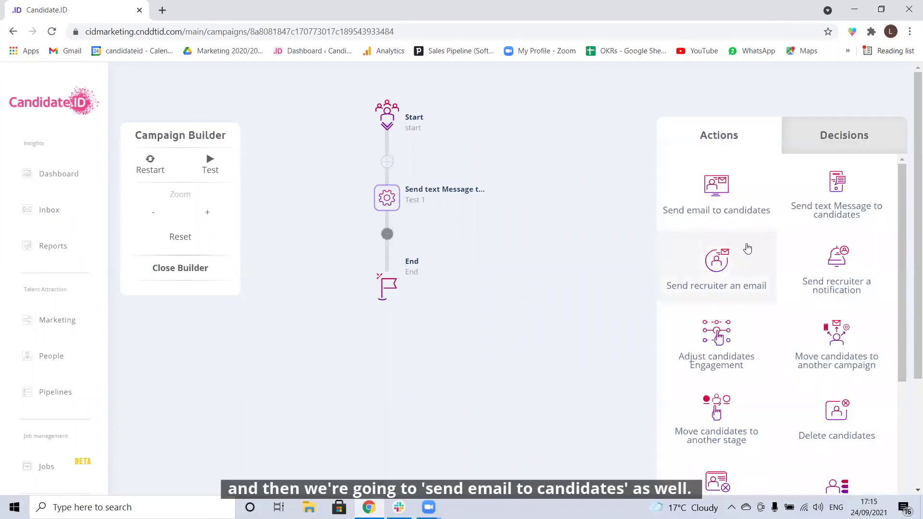
left_click(721, 205)
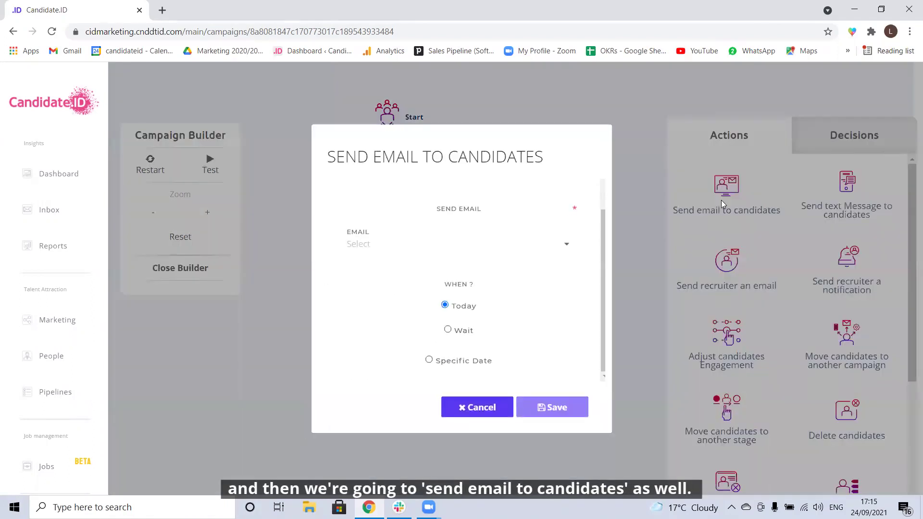
left_click(401, 246)
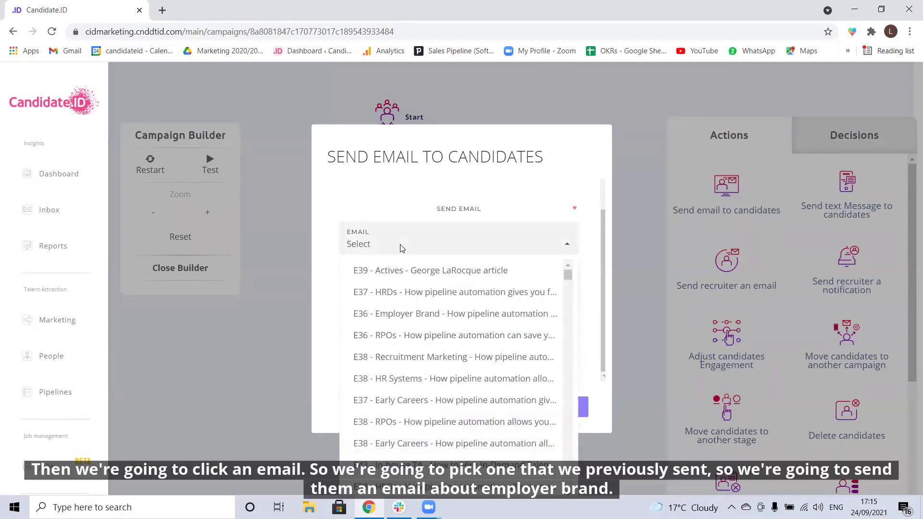
left_click(395, 318)
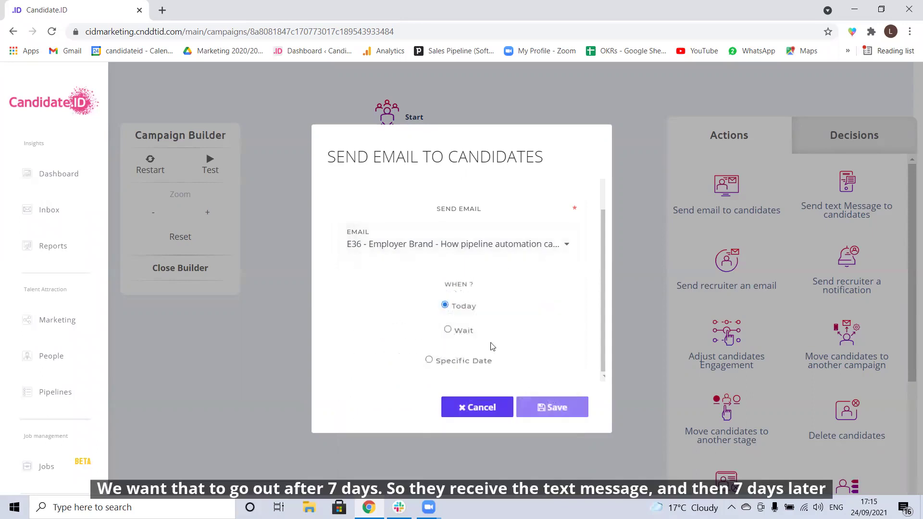
left_click(447, 330)
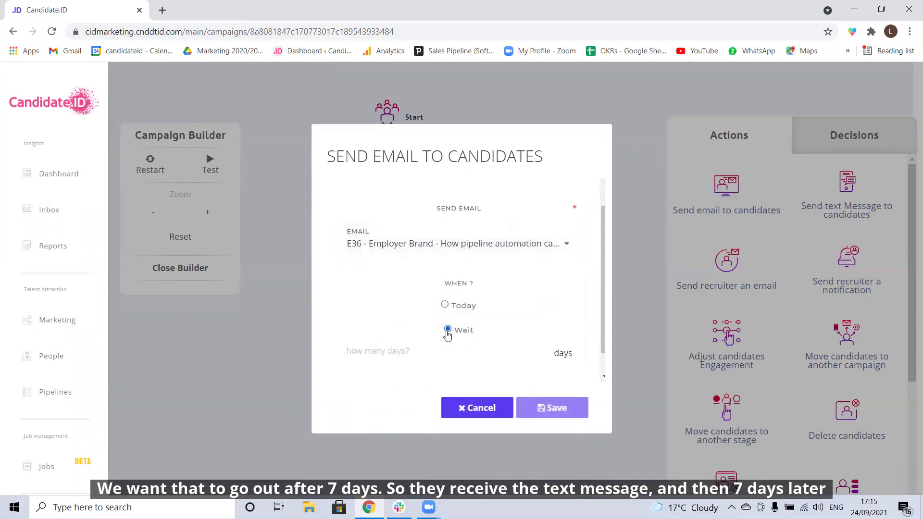
left_click(392, 353)
type("7")
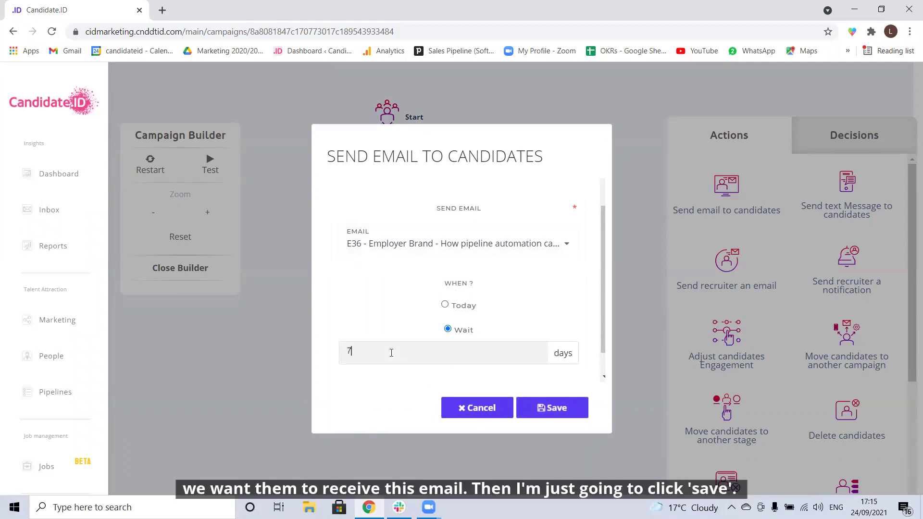
left_click(552, 408)
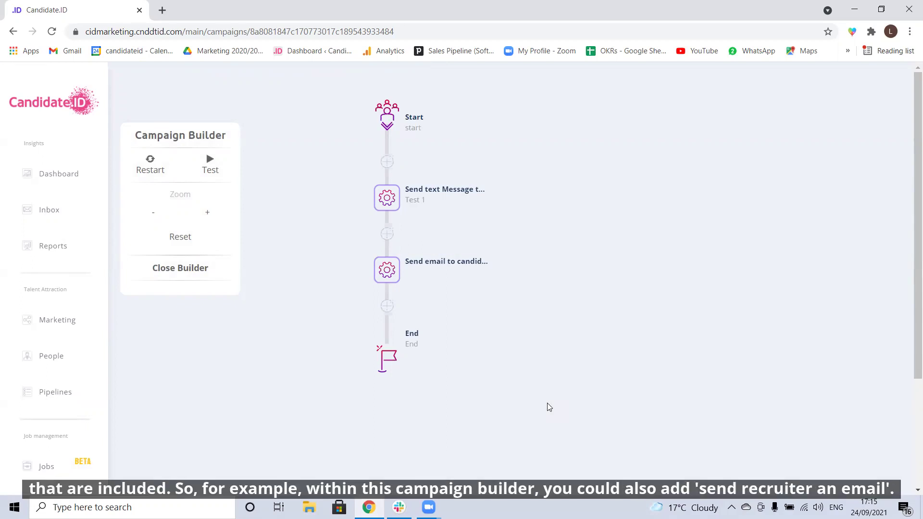
- Add a step after the email and look at Decisions before returning to Actions
left_click(388, 306)
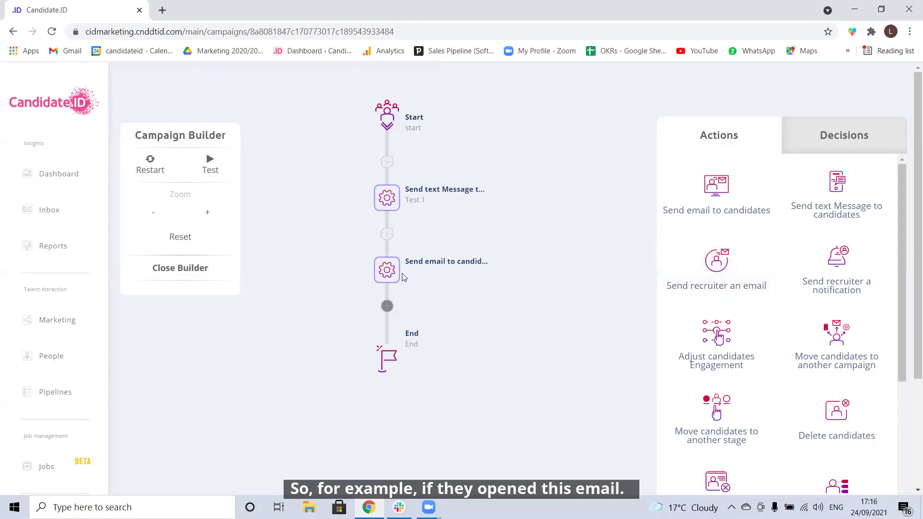
left_click(863, 143)
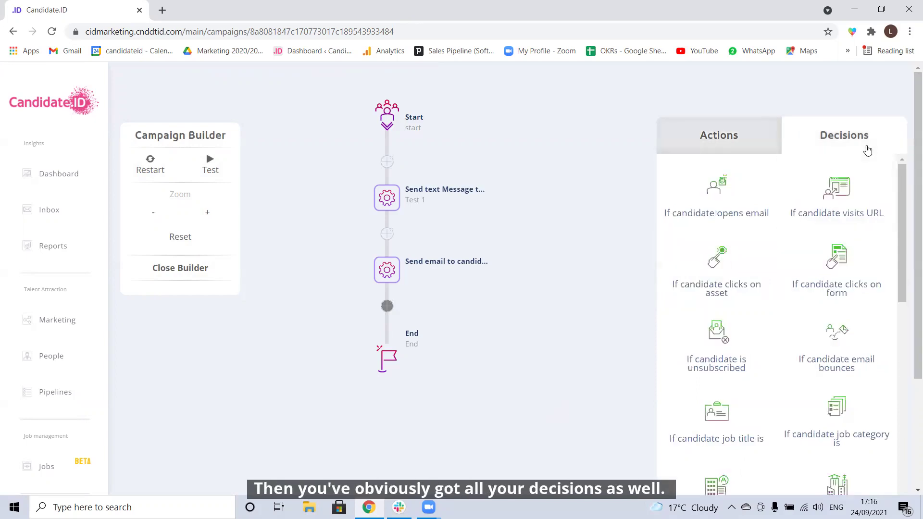
left_click(756, 133)
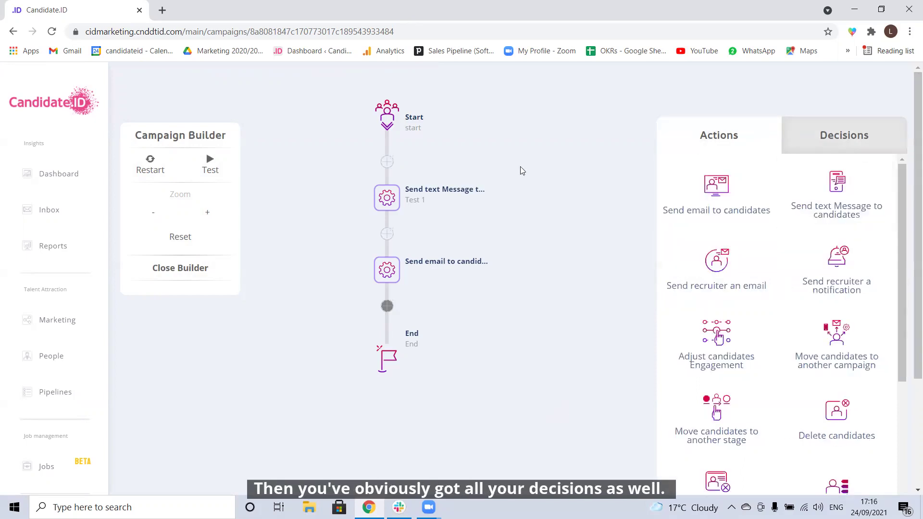